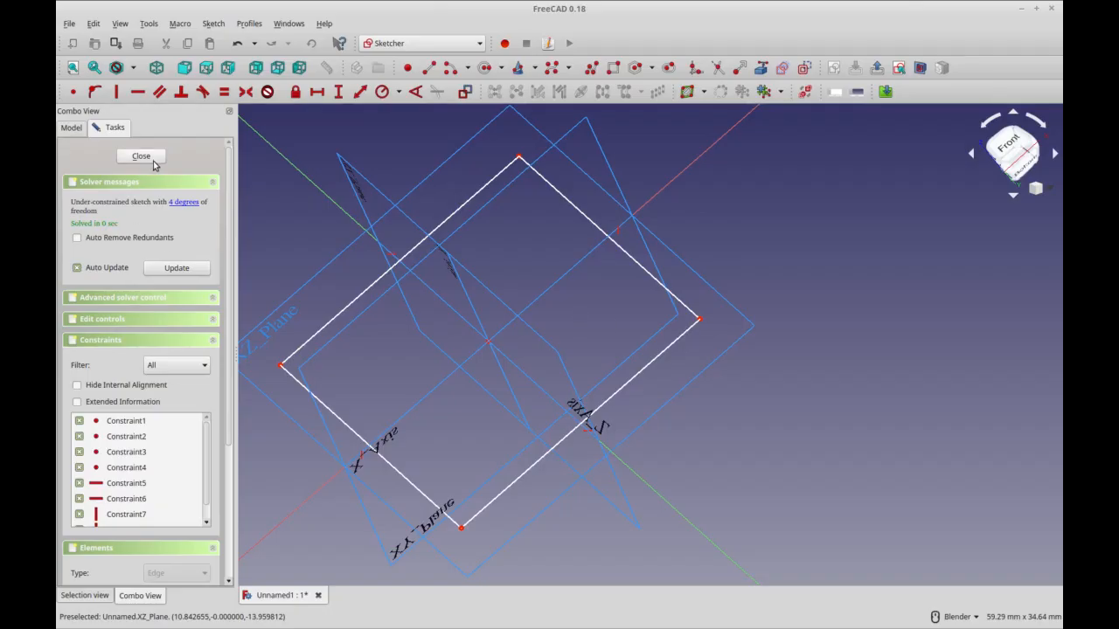
# - Close the open rectangle sketch and delete it from the body
pyautogui.click(143, 156)
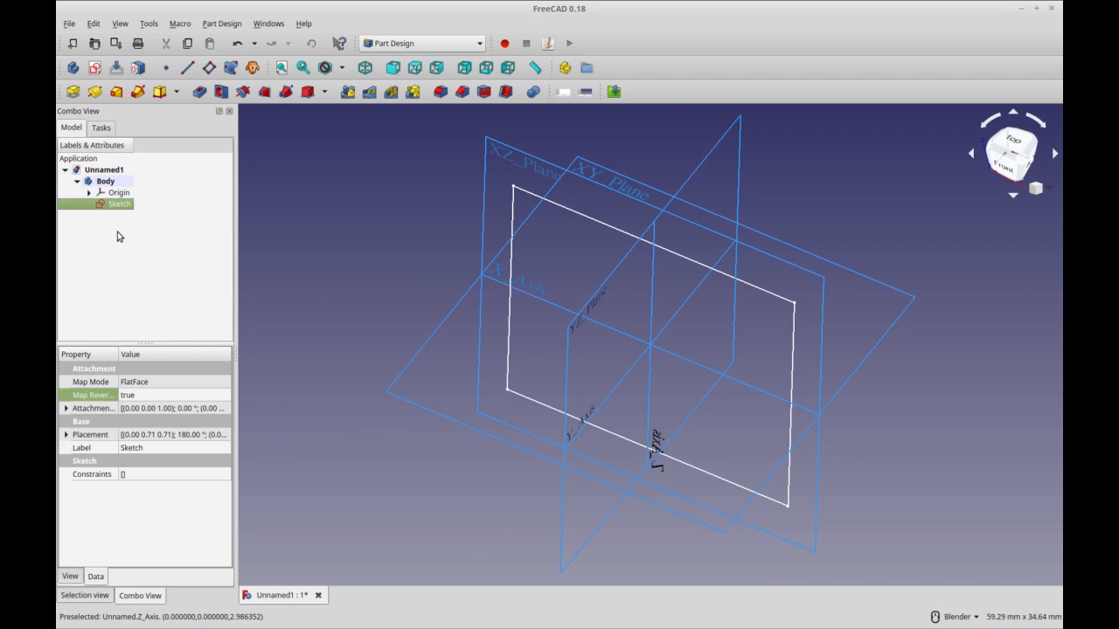
pyautogui.press('Delete')
pyautogui.click(120, 193)
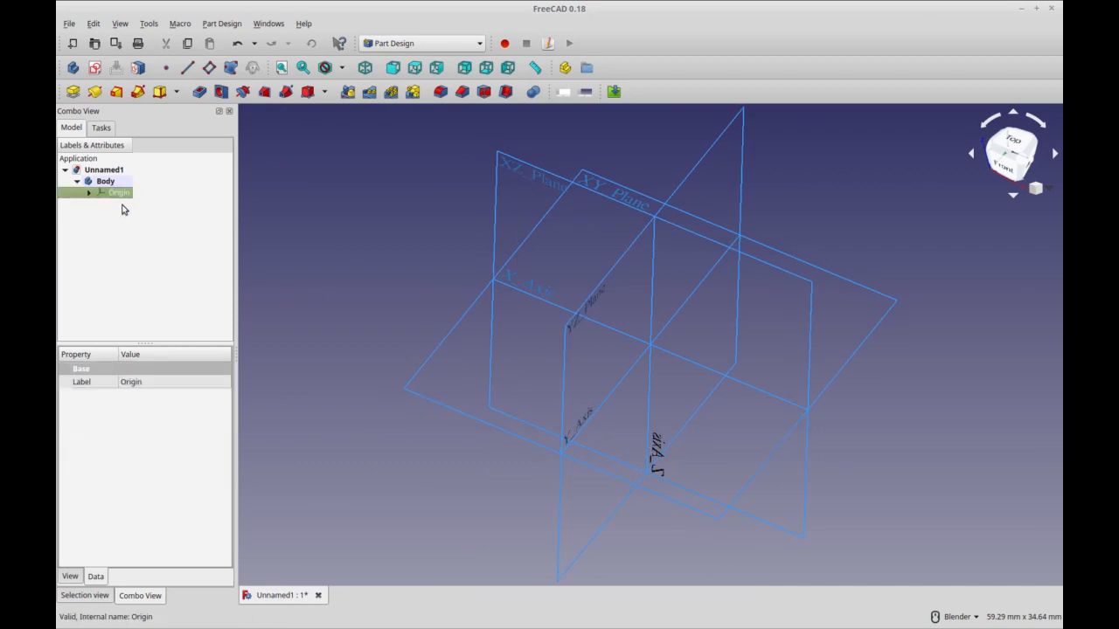
# - Create a new sketch in the body on the XZ plane
pyautogui.moveTo(781, 375); pyautogui.dragTo(809, 352, button='middle')
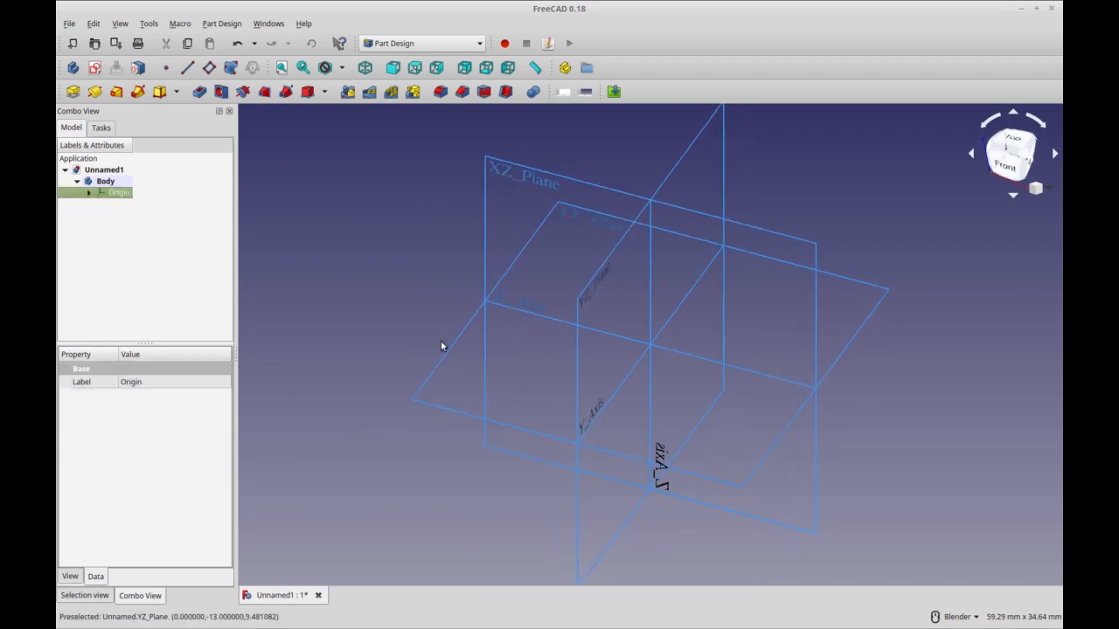
pyautogui.click(105, 182)
pyautogui.click(94, 68)
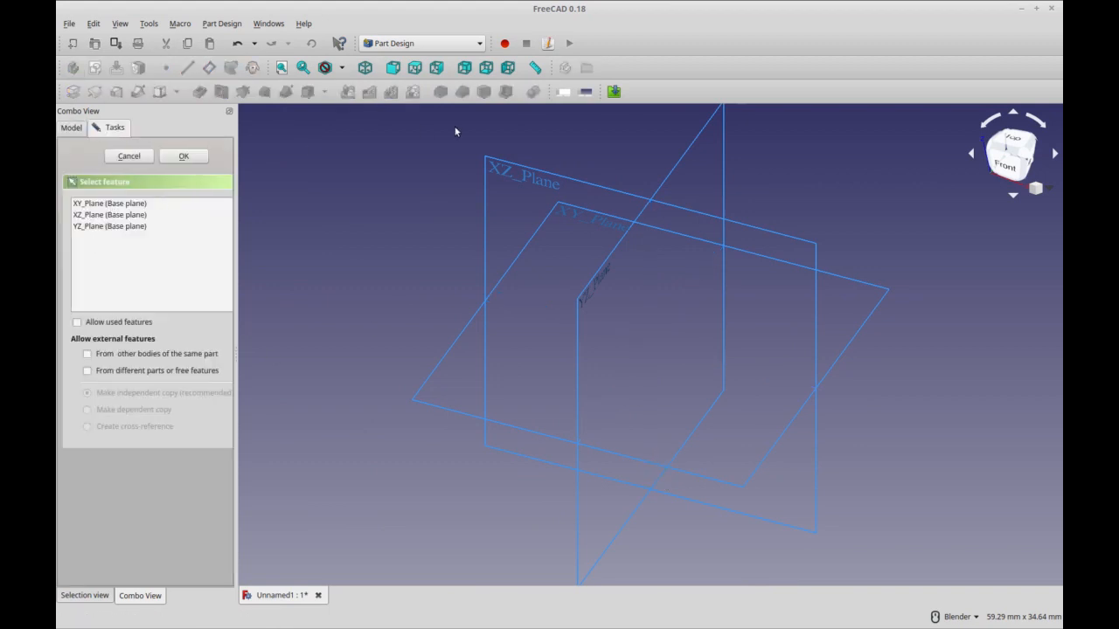
pyautogui.click(123, 215)
pyautogui.click(198, 155)
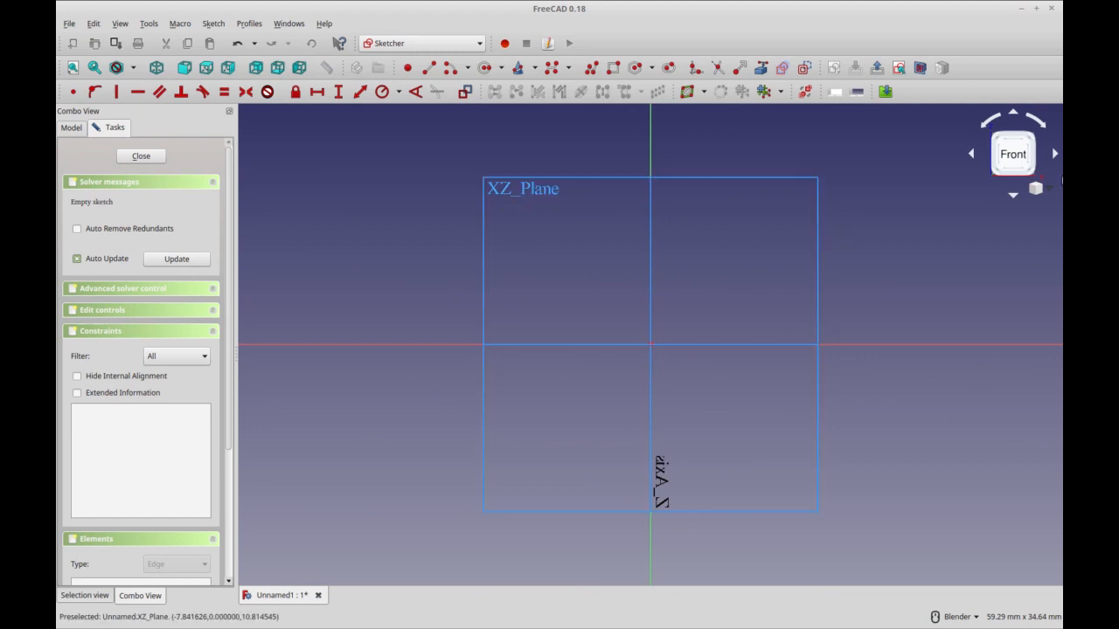
# - Draw a rectangle around the origin in the XZ plane sketch
pyautogui.keyDown('shift'); pyautogui.moveTo(858, 428); pyautogui.dragTo(833, 414, button='middle'); pyautogui.keyUp('shift')
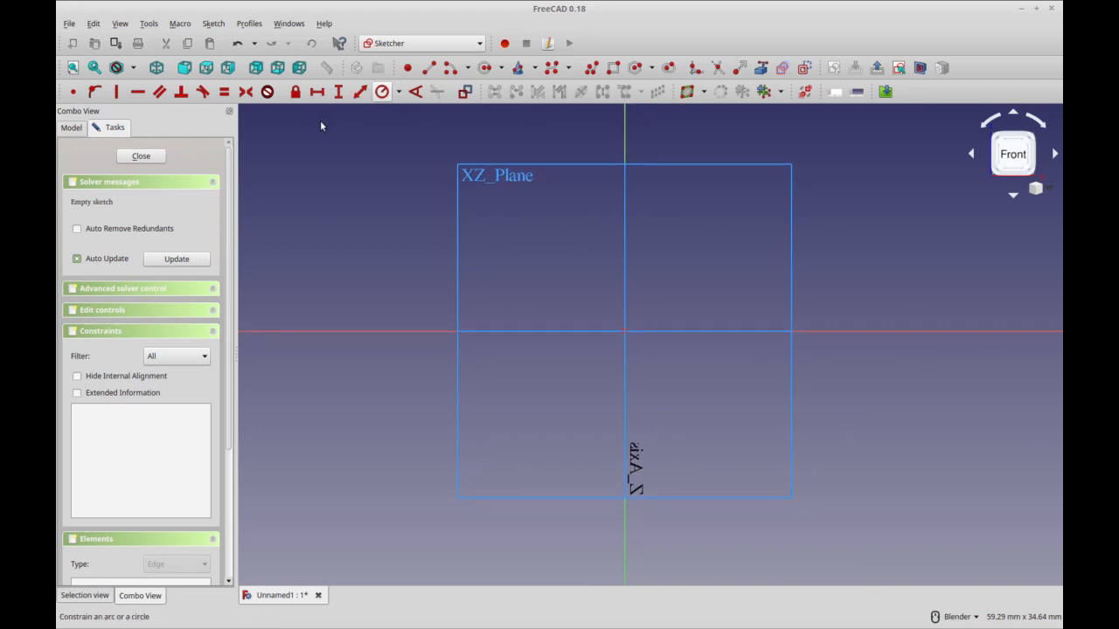
pyautogui.click(613, 68)
pyautogui.click(487, 216)
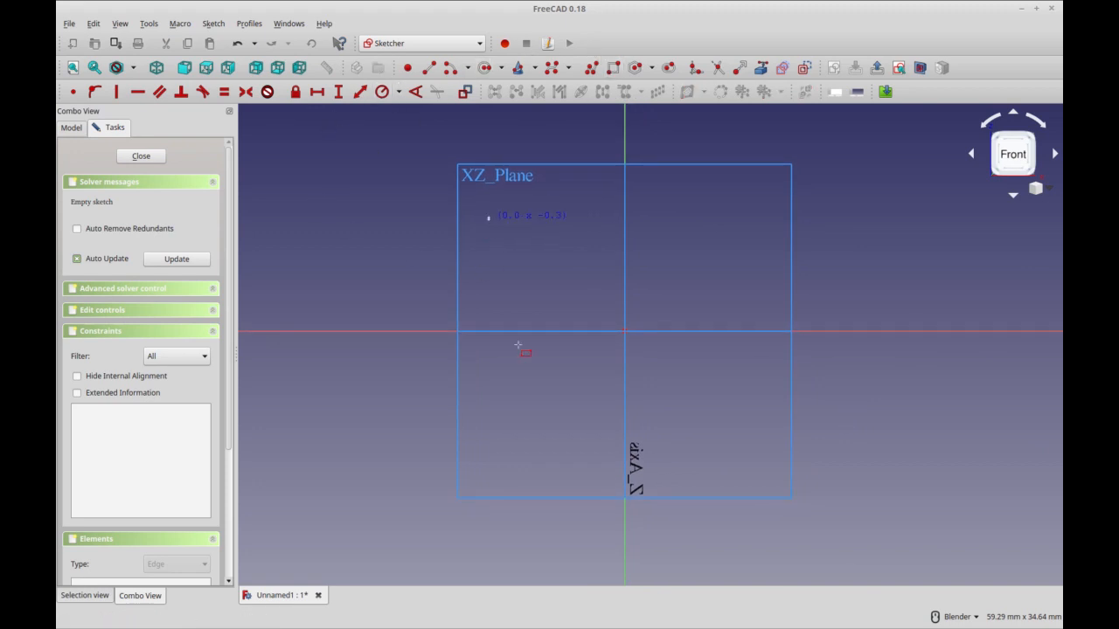
pyautogui.click(750, 439)
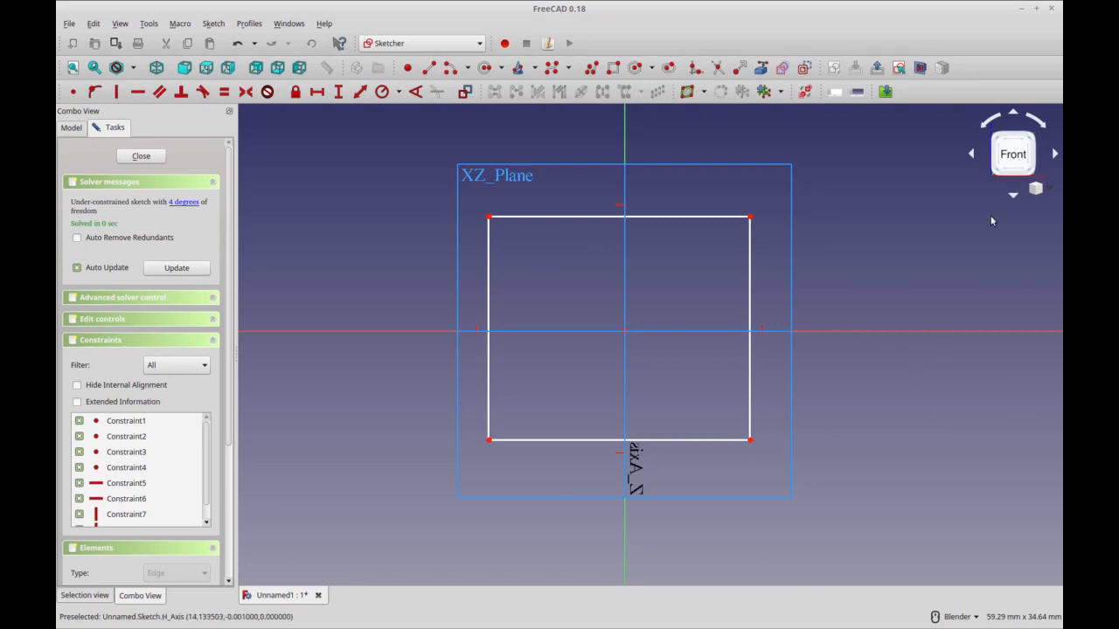
# - Examine the rectangle sketch's orientation against the base planes from several angles, including the right and rear sides
pyautogui.moveTo(990, 237)
pyautogui.mouseDown(button='middle')
pyautogui.moveTo(866, 265)
pyautogui.moveTo(966, 346)
pyautogui.moveTo(909, 486)
pyautogui.moveTo(993, 261)
pyautogui.mouseUp(button='middle')
pyautogui.moveTo(929, 429)
pyautogui.mouseDown(button='middle')
pyautogui.moveTo(450, 425)
pyautogui.moveTo(327, 481)
pyautogui.mouseUp(button='middle')
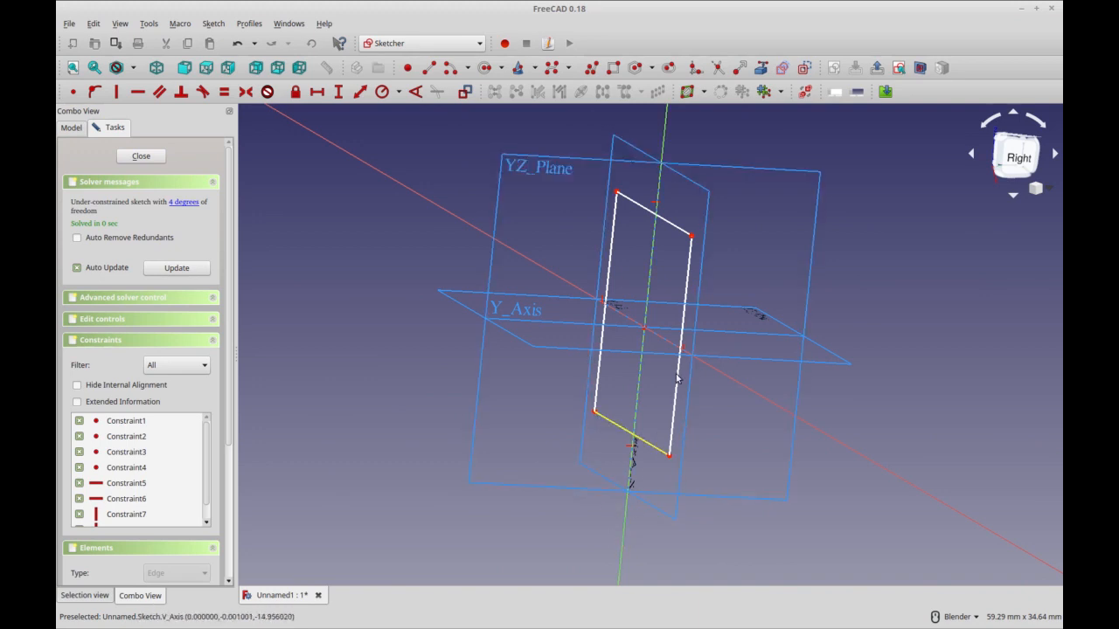
pyautogui.moveTo(704, 449); pyautogui.dragTo(753, 454, button='middle')
pyautogui.moveTo(351, 397); pyautogui.dragTo(366, 389, button='middle')
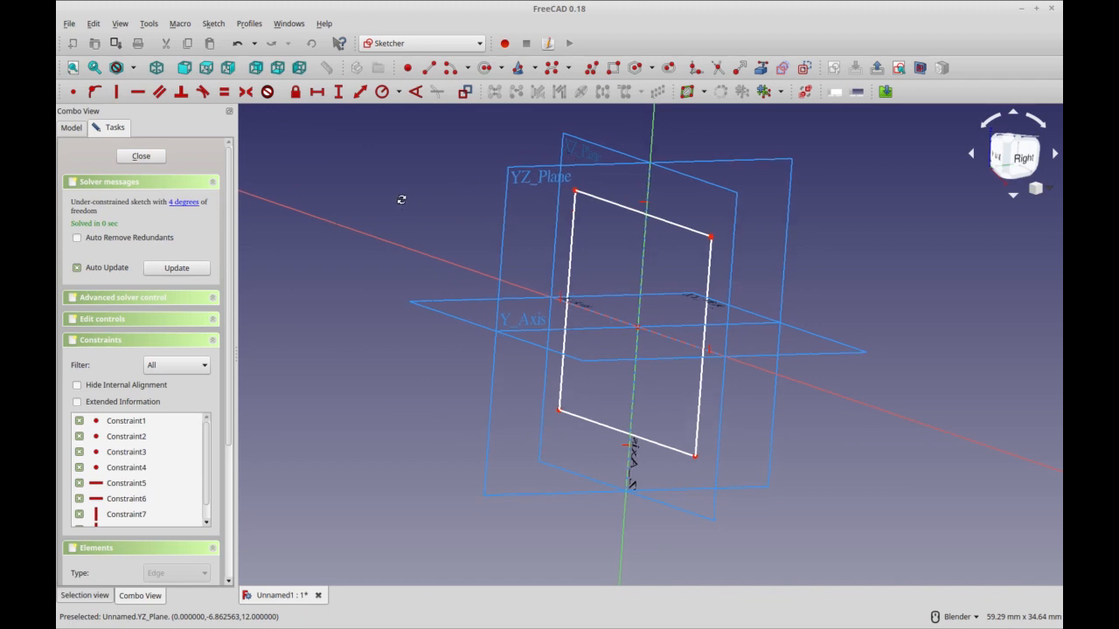
pyautogui.moveTo(400, 201); pyautogui.dragTo(600, 299, button='middle')
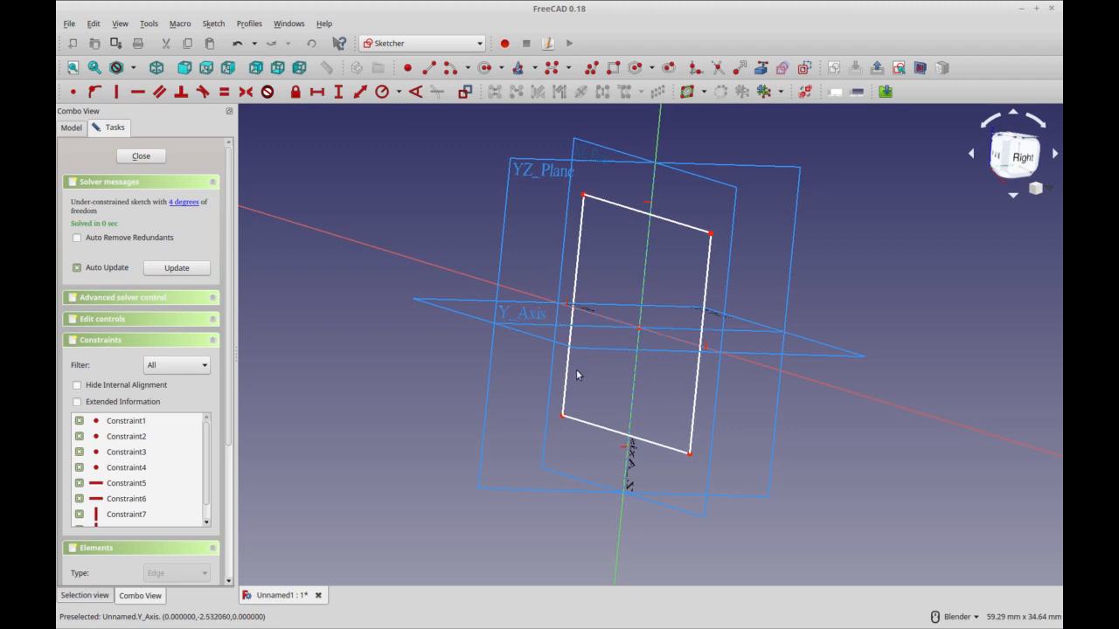
pyautogui.moveTo(603, 354)
pyautogui.mouseDown(button='middle')
pyautogui.moveTo(836, 352)
pyautogui.moveTo(807, 335)
pyautogui.mouseUp(button='middle')
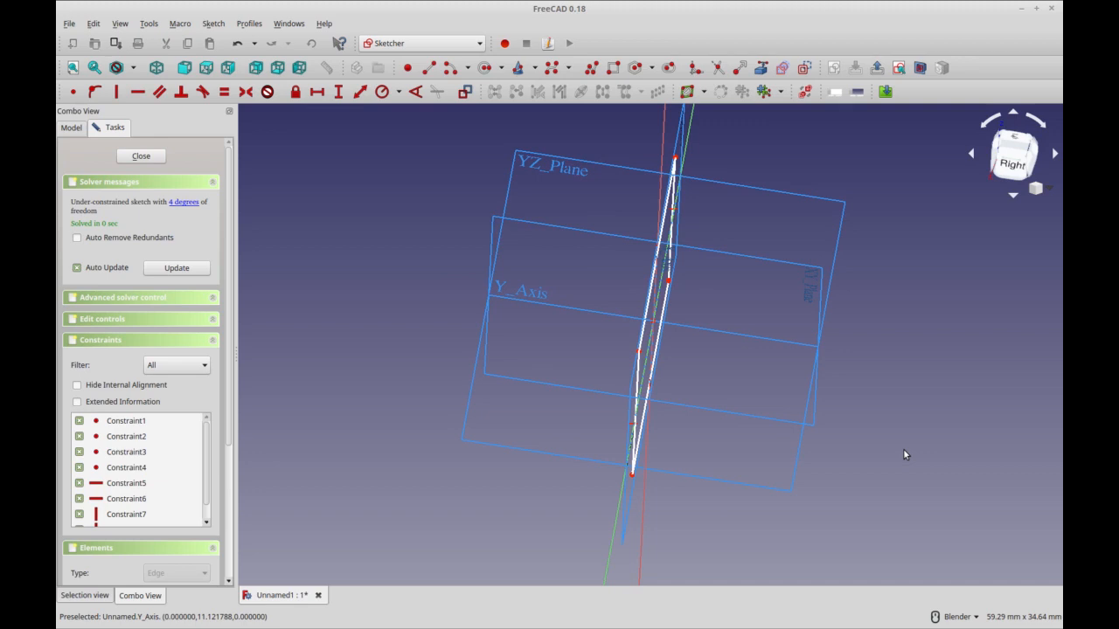
pyautogui.moveTo(895, 459)
pyautogui.mouseDown(button='middle')
pyautogui.moveTo(355, 522)
pyautogui.moveTo(396, 495)
pyautogui.mouseUp(button='middle')
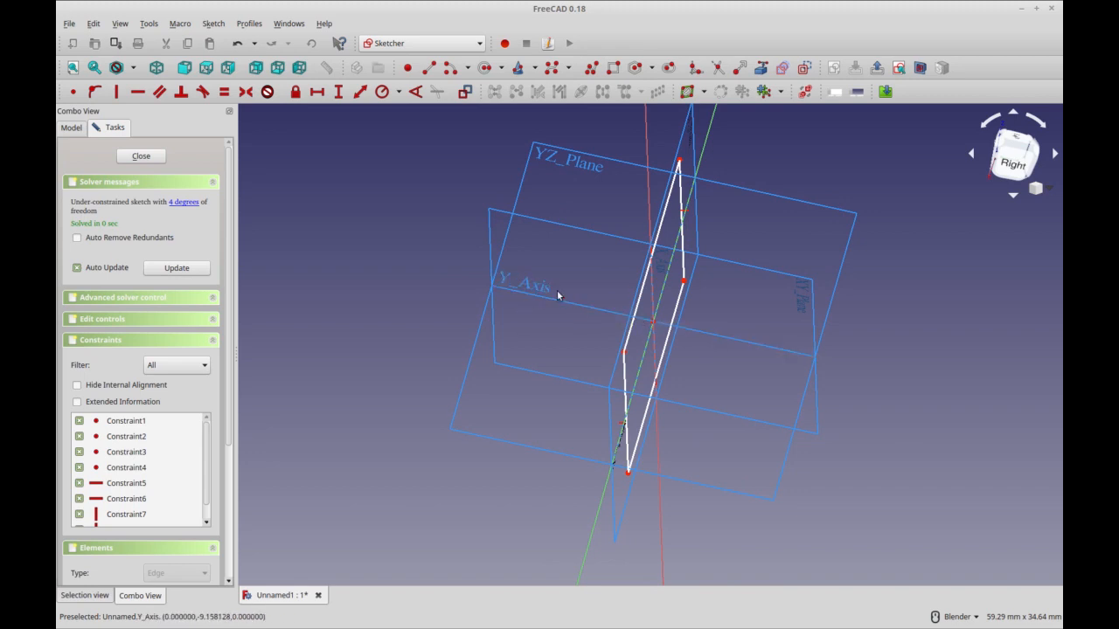
pyautogui.moveTo(354, 522); pyautogui.dragTo(760, 204, button='middle')
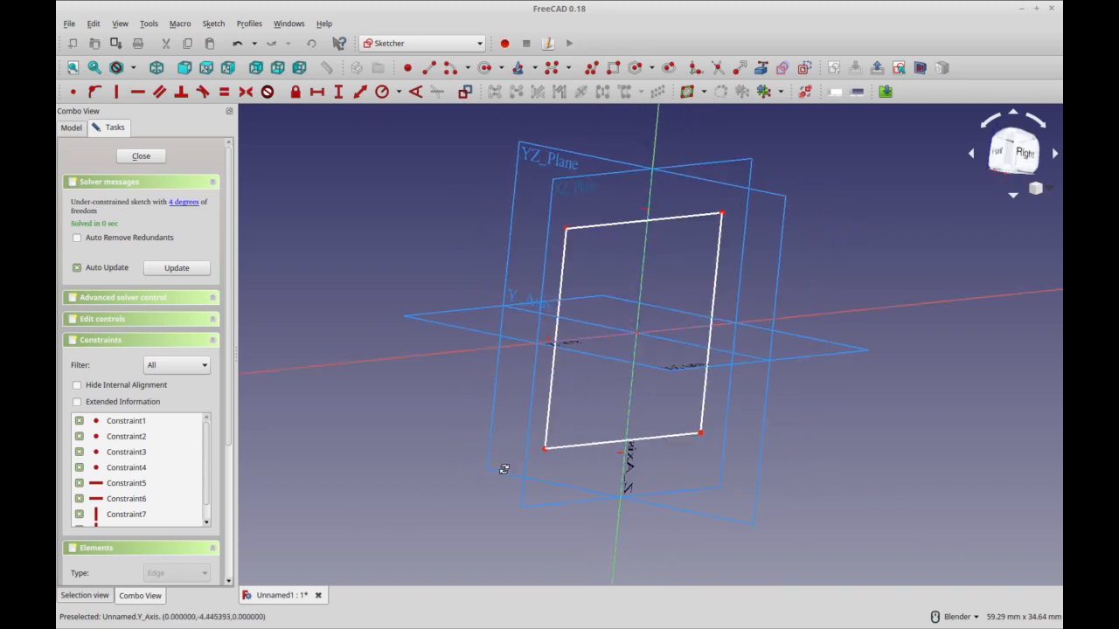
pyautogui.moveTo(761, 266); pyautogui.dragTo(728, 220, button='middle')
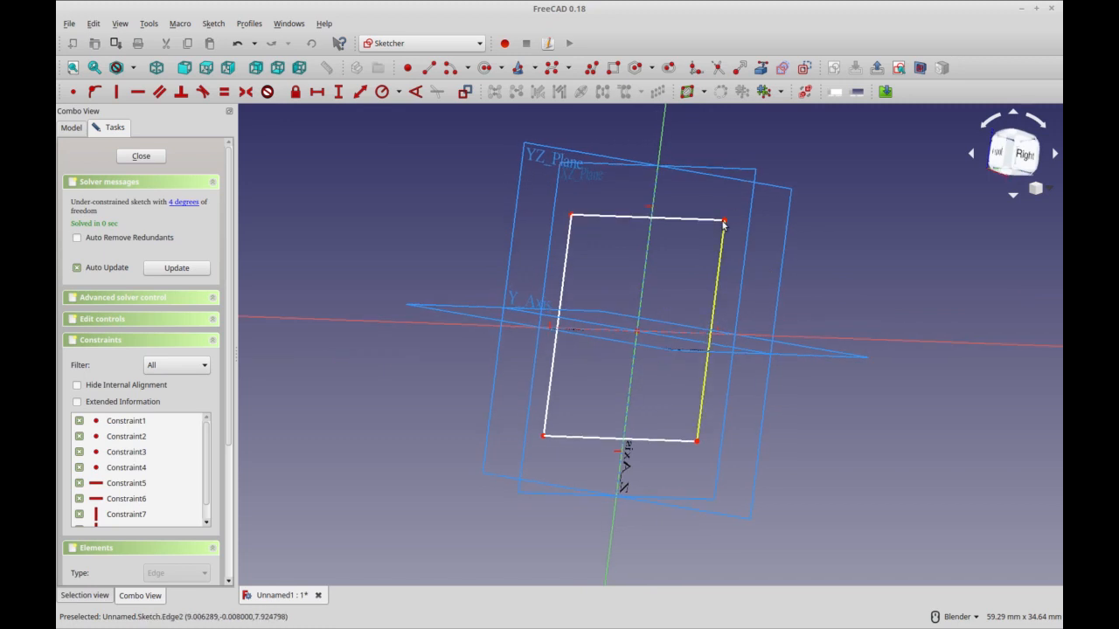
pyautogui.moveTo(877, 229); pyautogui.dragTo(590, 332, button='middle')
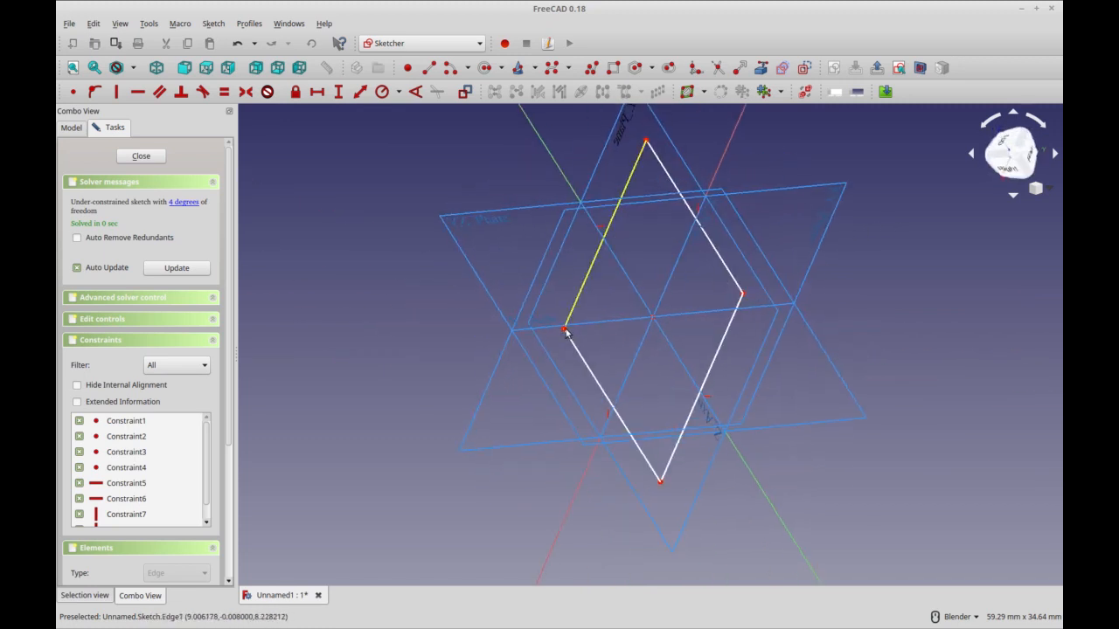
pyautogui.click(1028, 157)
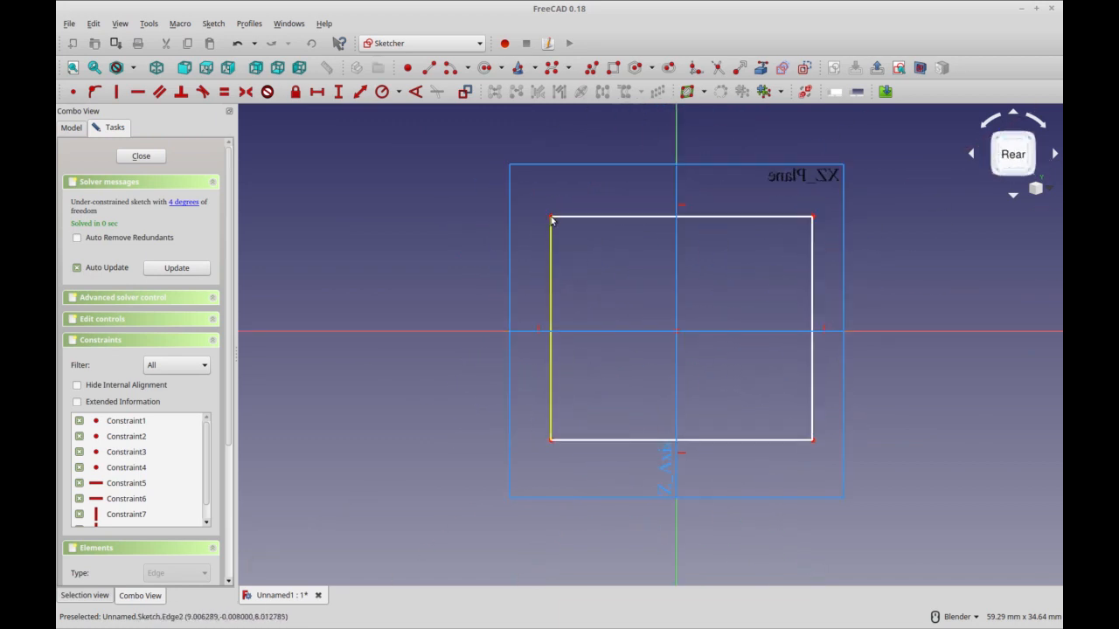
pyautogui.moveTo(584, 250); pyautogui.dragTo(567, 234, button='middle')
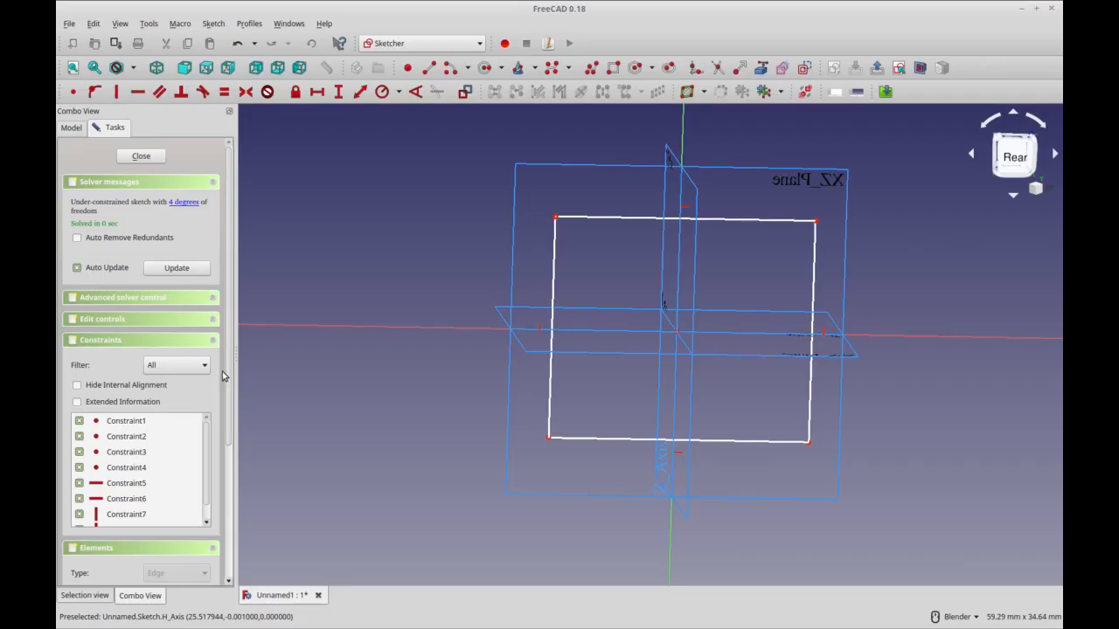
# - Review the sketch's constraints and elements, and inspect its edit controls with the normal, construction and external geometry rendering order
pyautogui.moveTo(230, 377); pyautogui.dragTo(226, 541)
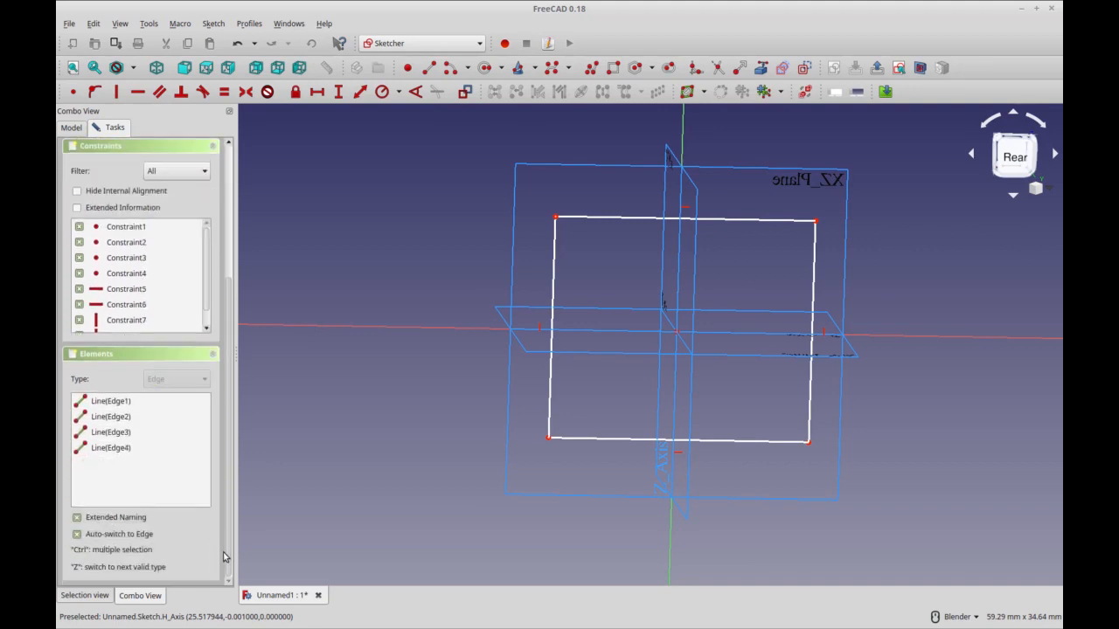
pyautogui.moveTo(228, 403); pyautogui.dragTo(230, 136)
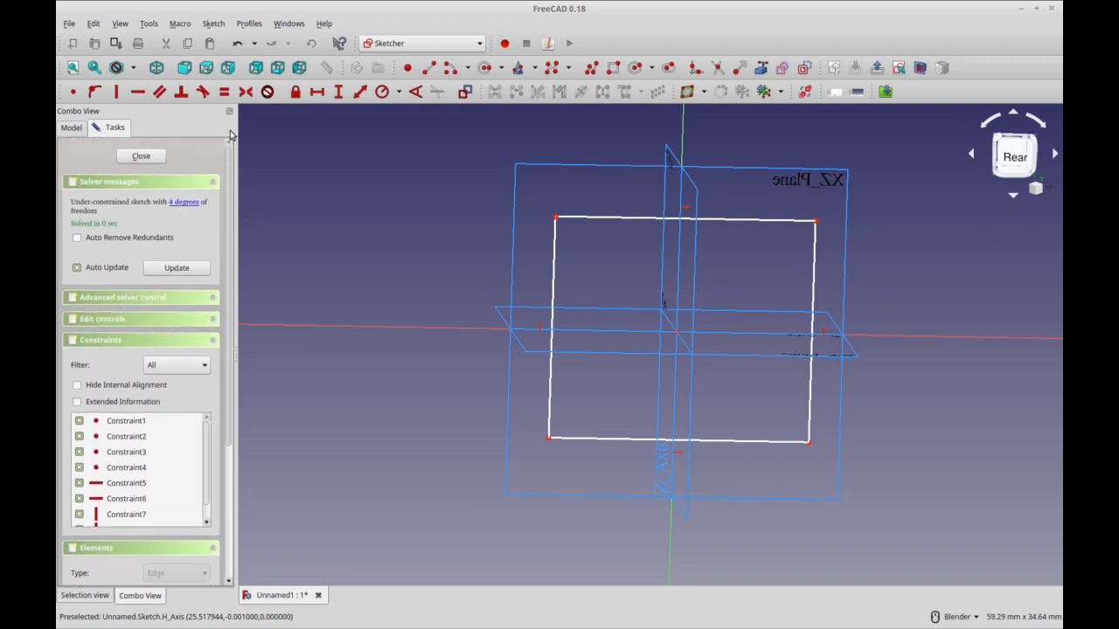
pyautogui.click(201, 320)
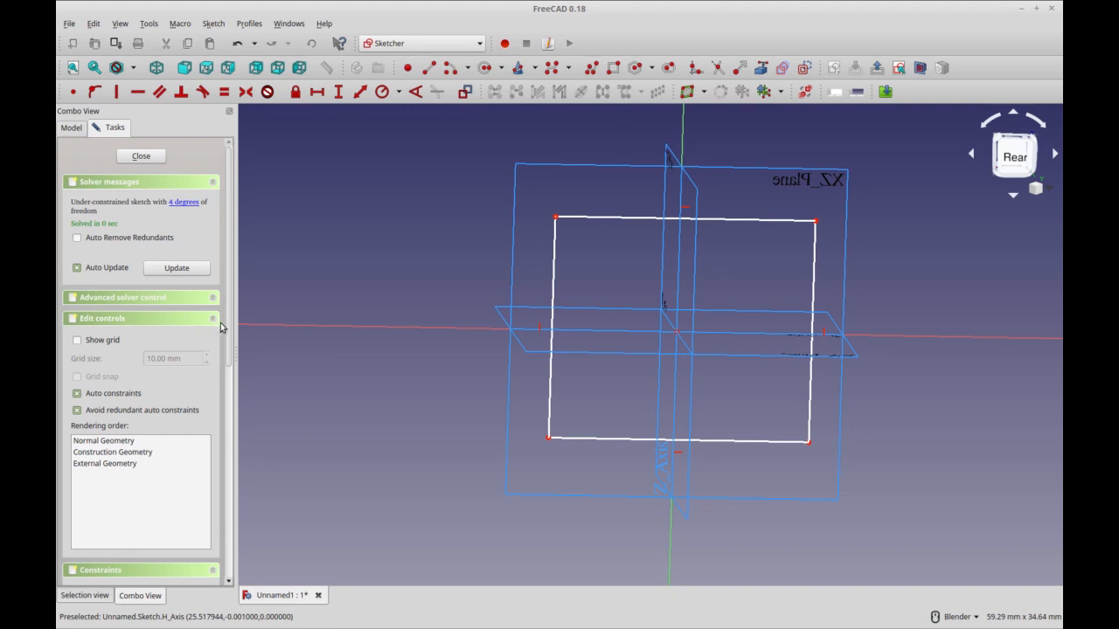
pyautogui.click(131, 442)
pyautogui.click(135, 453)
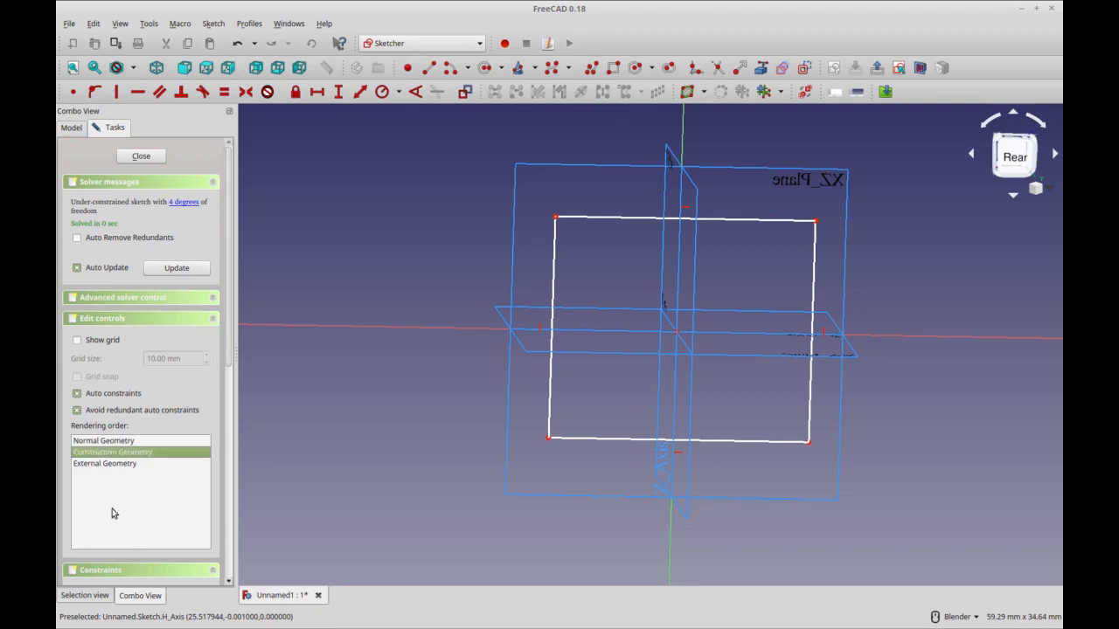
pyautogui.click(124, 465)
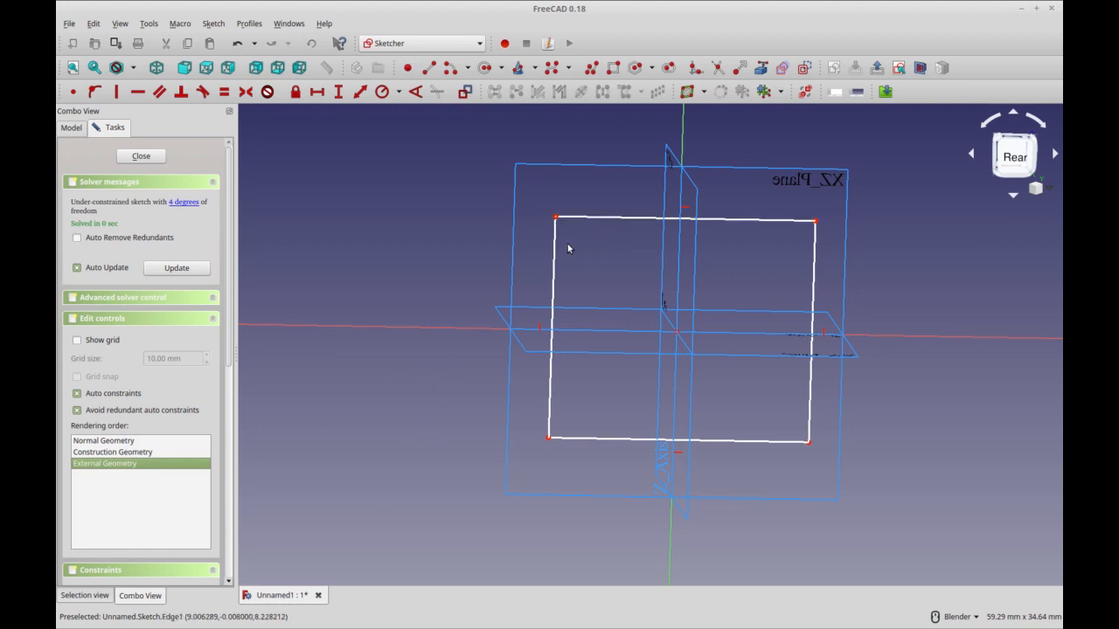
# - Close the XZ plane sketch and delete it from the body
pyautogui.moveTo(572, 241); pyautogui.dragTo(567, 232, button='middle')
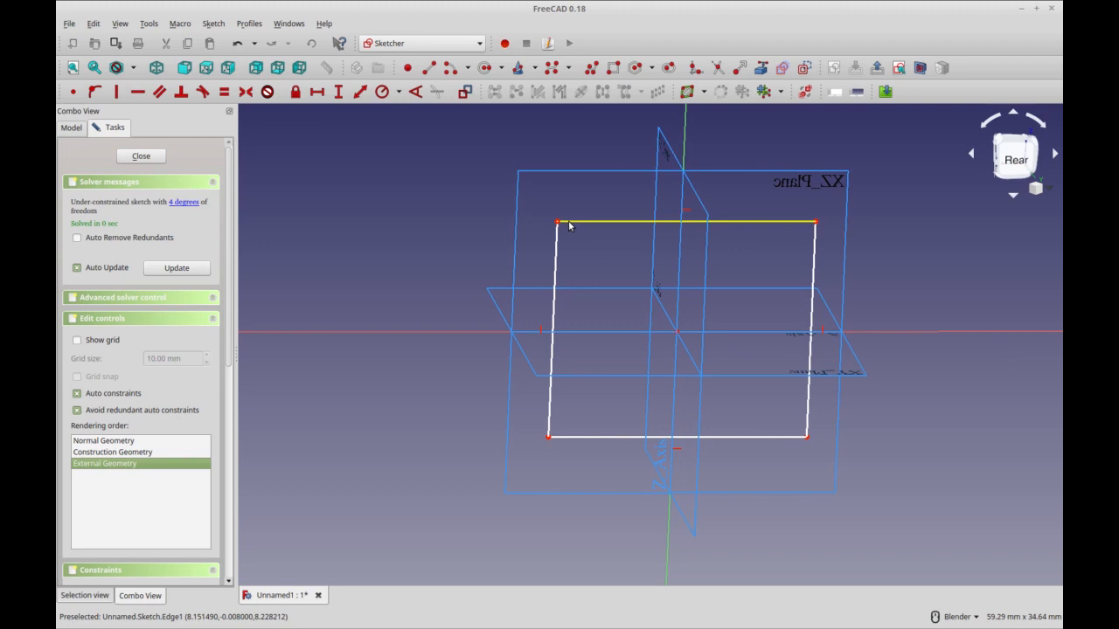
pyautogui.moveTo(299, 328); pyautogui.dragTo(722, 248, button='middle')
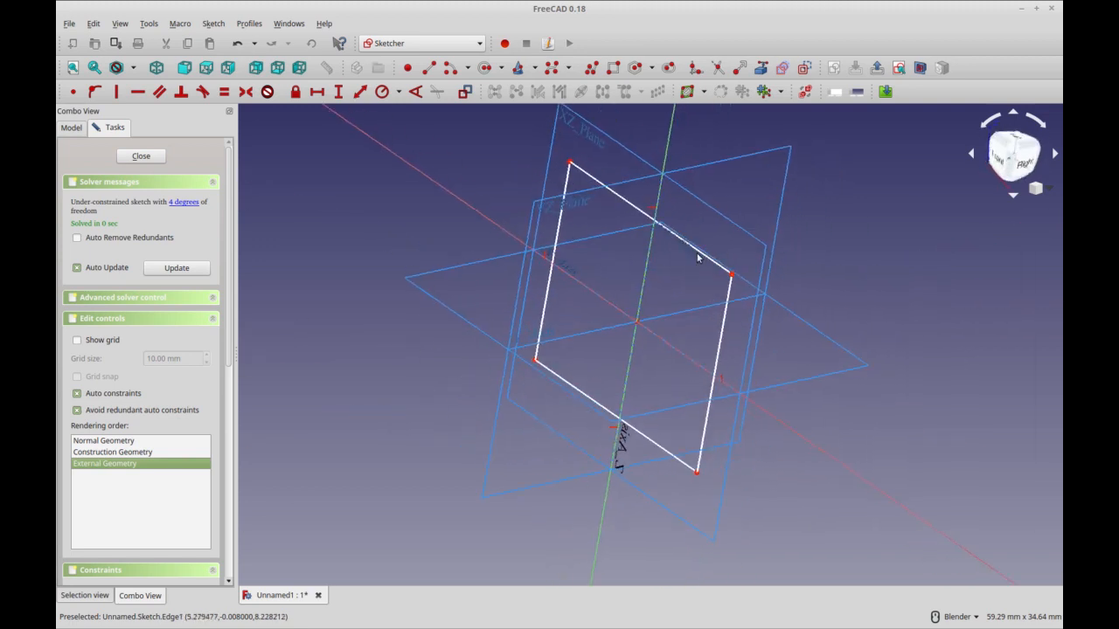
pyautogui.moveTo(859, 335); pyautogui.dragTo(844, 324, button='middle')
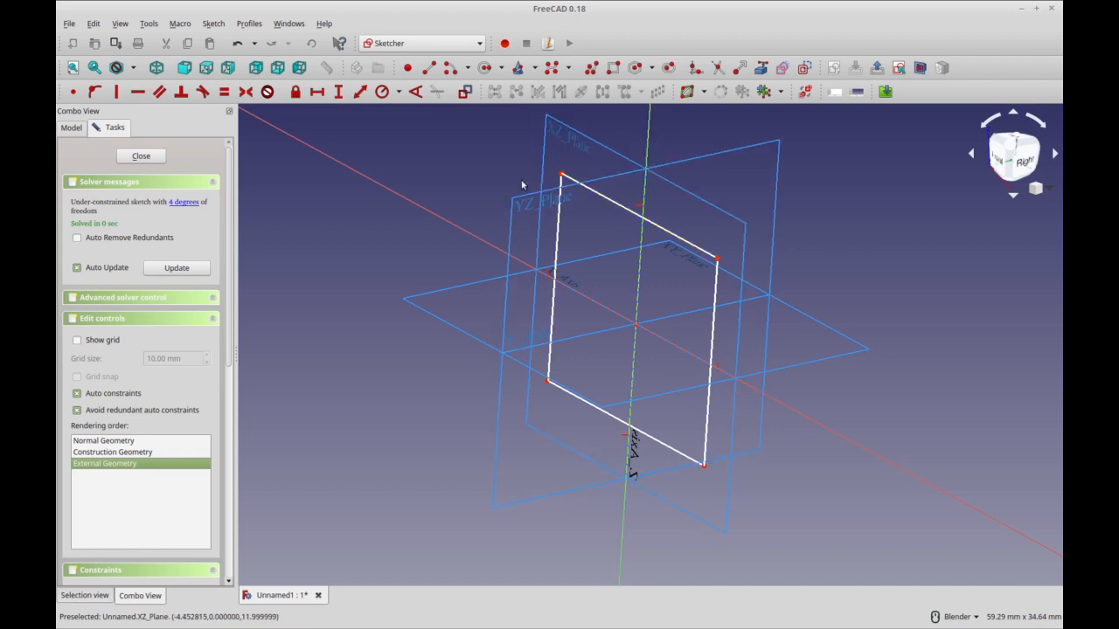
pyautogui.moveTo(396, 362); pyautogui.dragTo(396, 298, button='middle')
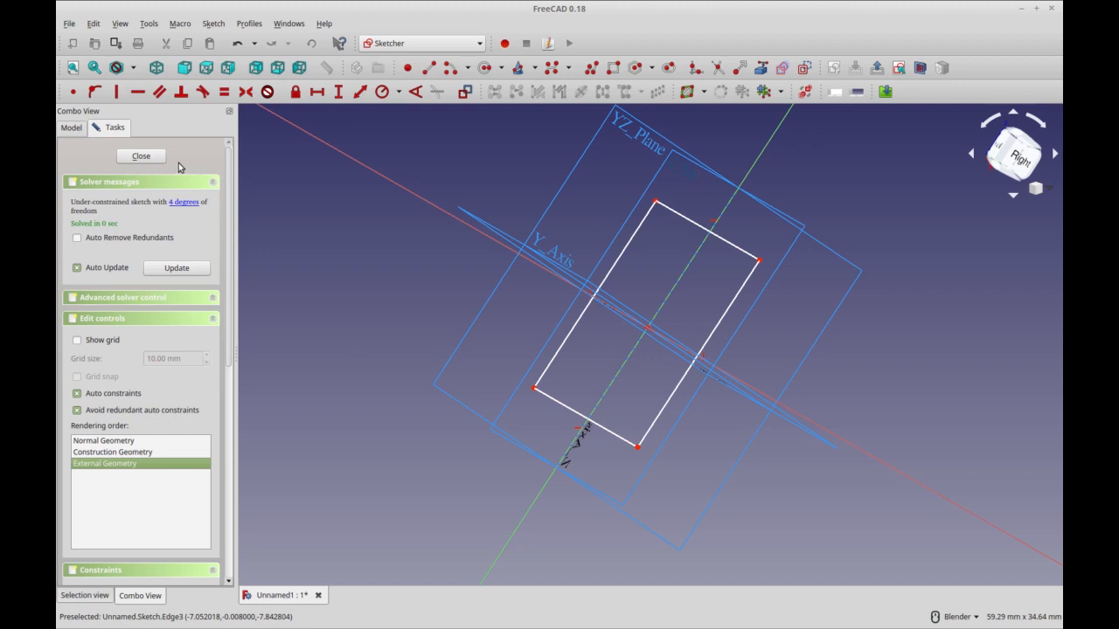
pyautogui.click(141, 157)
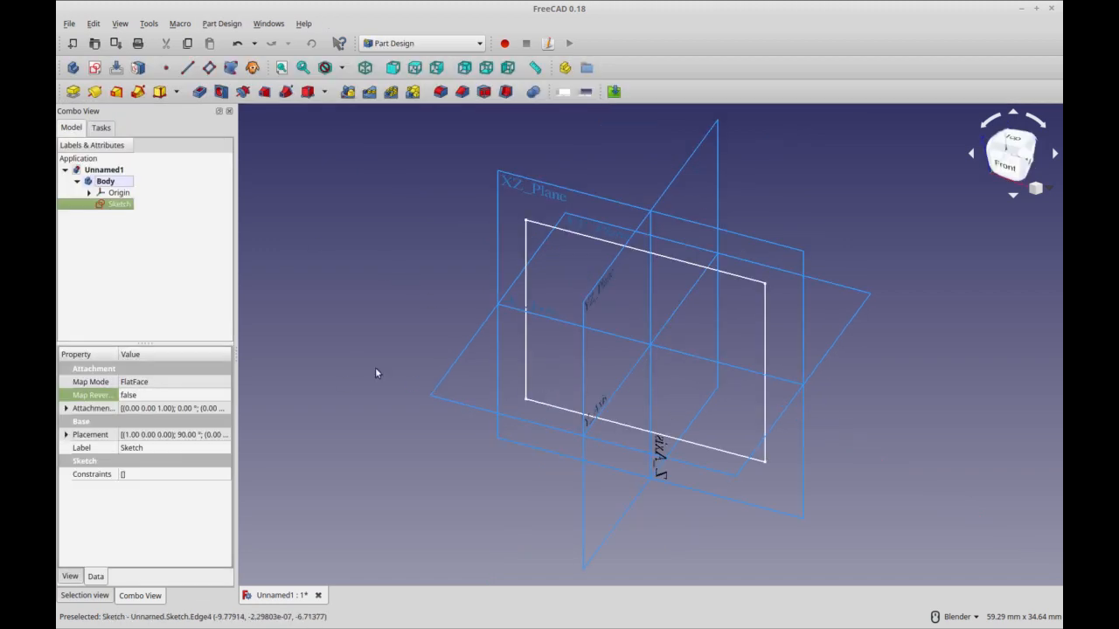
pyautogui.press('Delete')
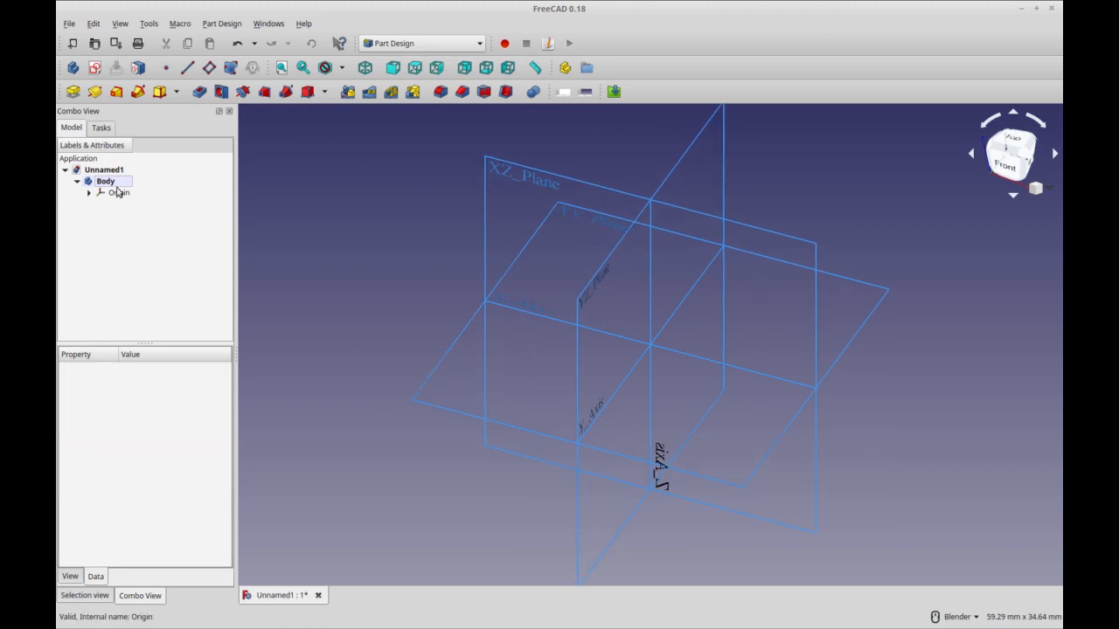
# - Create a new sketch in the body on the XY plane
pyautogui.click(121, 183)
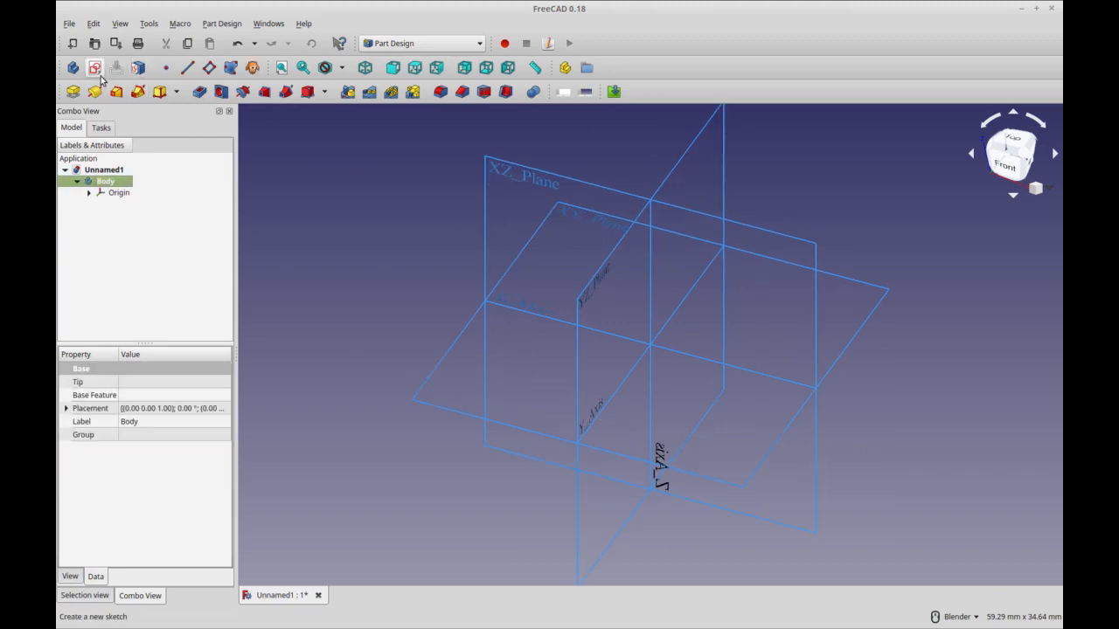
pyautogui.click(138, 75)
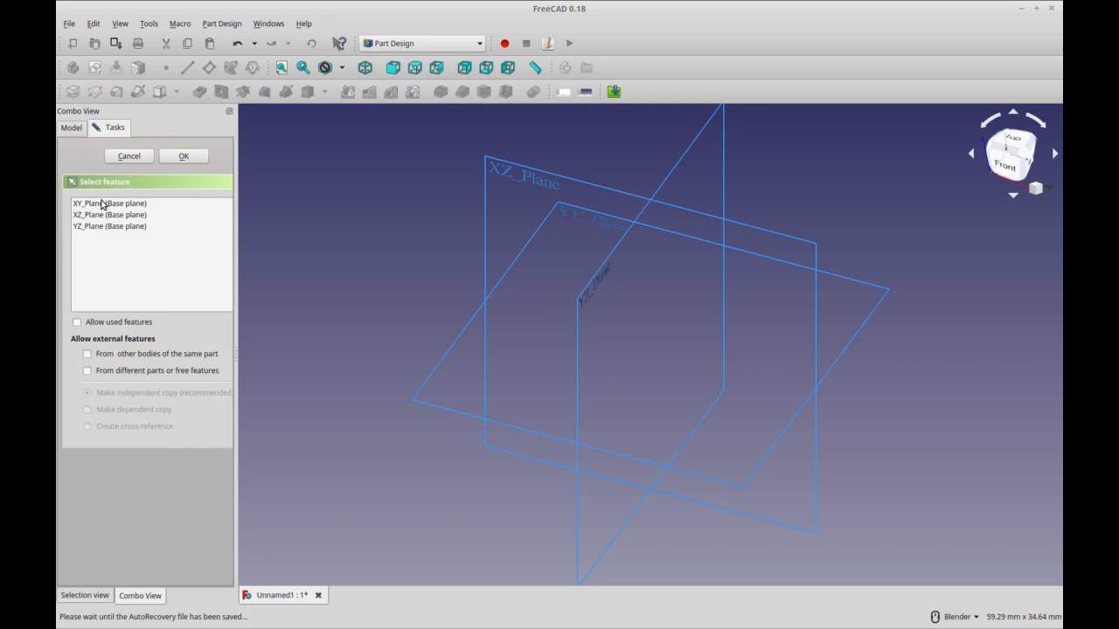
pyautogui.click(110, 203)
pyautogui.click(181, 156)
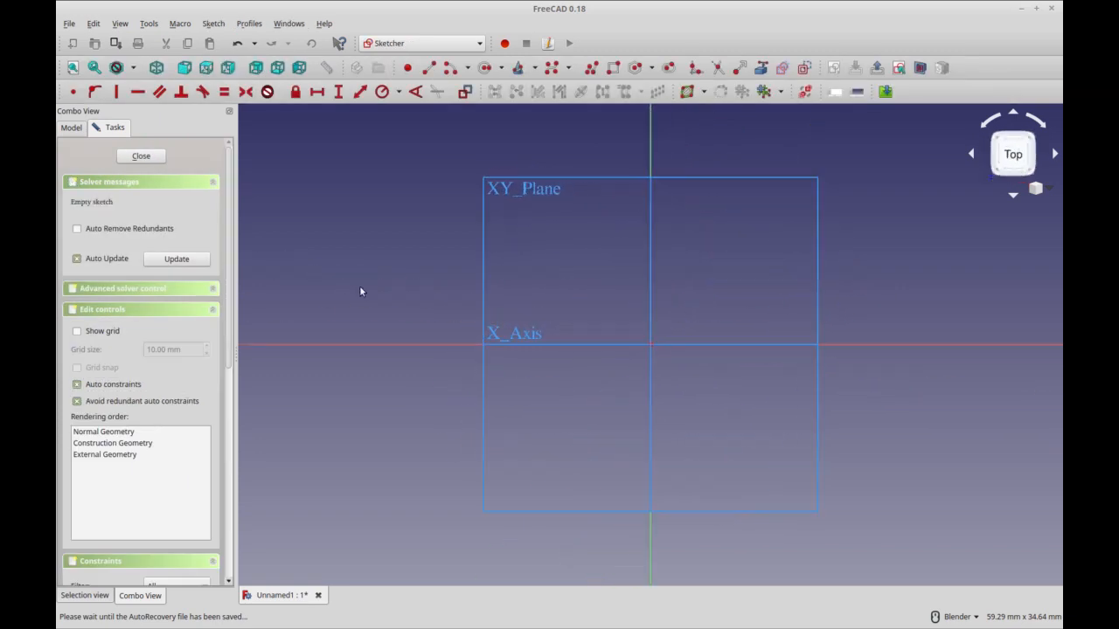
# - Draw a rectangle about 15 by 11.7 mm around the origin in the XY plane sketch
pyautogui.click(613, 67)
pyautogui.click(546, 249)
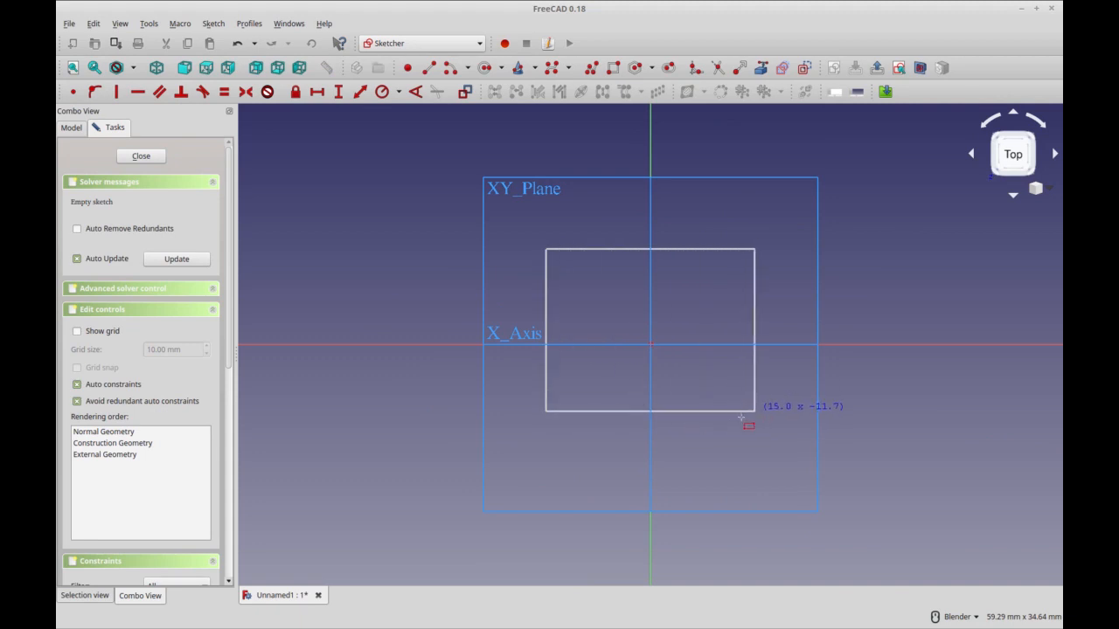
pyautogui.click(754, 411)
pyautogui.moveTo(743, 469)
pyautogui.mouseDown(button='middle')
pyautogui.moveTo(690, 426)
pyautogui.moveTo(512, 477)
pyautogui.moveTo(495, 466)
pyautogui.mouseUp(button='middle')
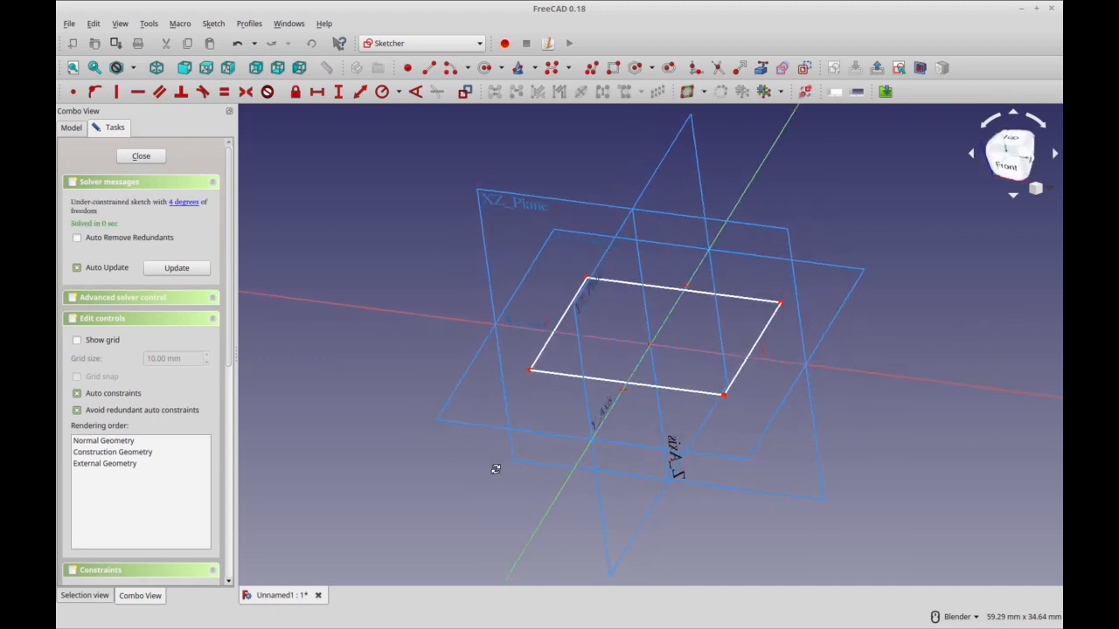
pyautogui.moveTo(897, 485); pyautogui.dragTo(888, 481, button='middle')
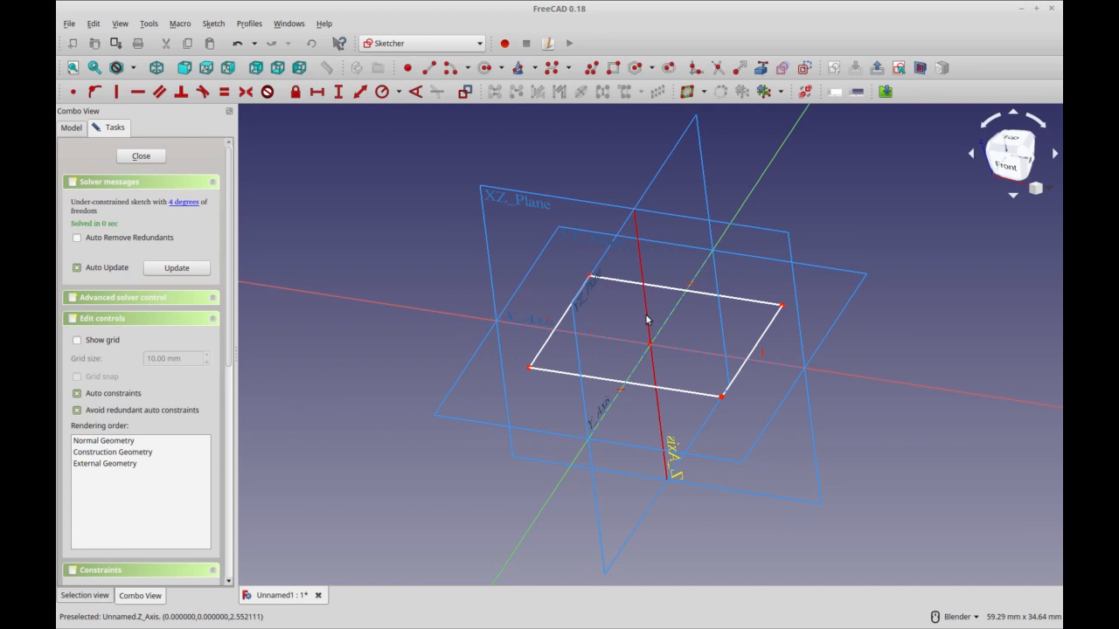
# - Compare the rectangle's orientation with the XY plane and the axes in the top, bottom and tilted views
pyautogui.moveTo(332, 451); pyautogui.dragTo(342, 450, button='middle')
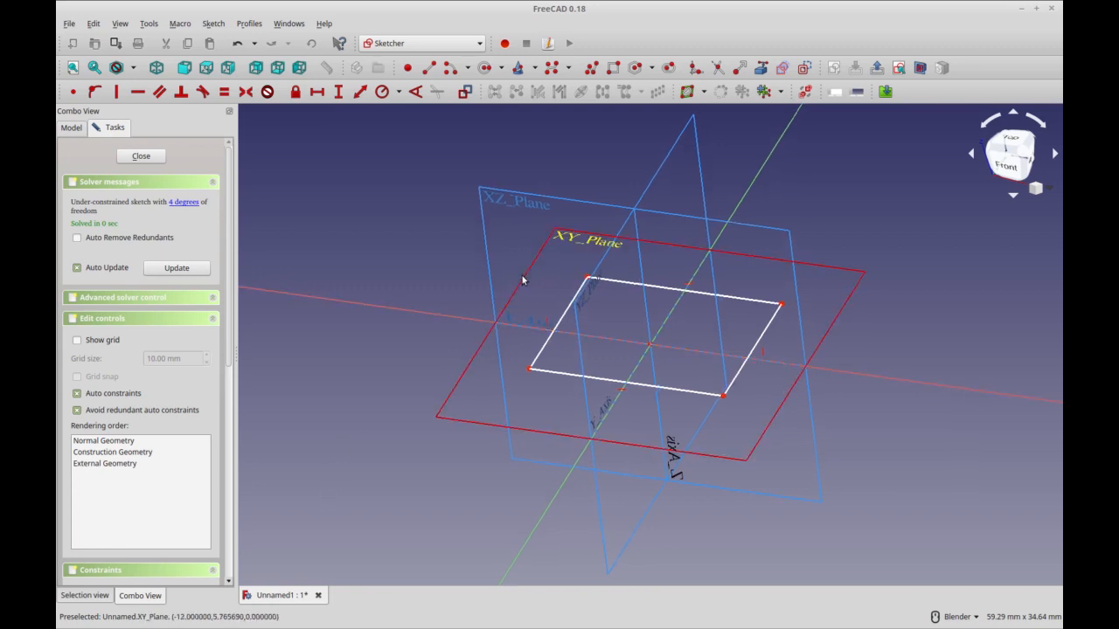
pyautogui.moveTo(988, 325); pyautogui.dragTo(970, 283, button='middle')
pyautogui.press('2')
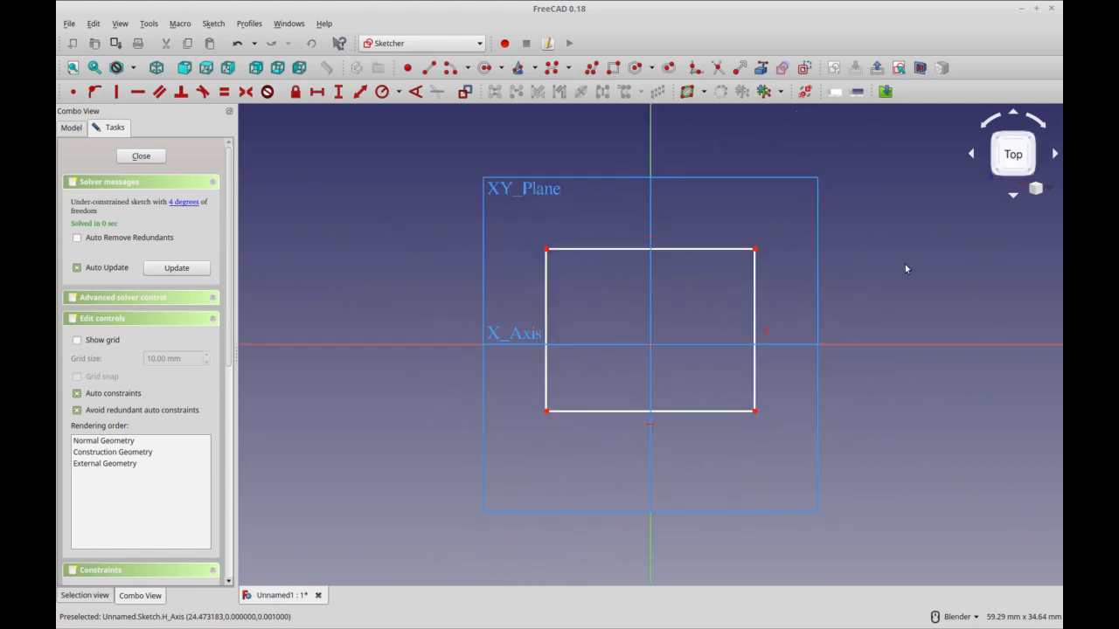
pyautogui.moveTo(930, 279)
pyautogui.mouseDown(button='middle')
pyautogui.moveTo(792, 317)
pyautogui.moveTo(900, 303)
pyautogui.moveTo(768, 318)
pyautogui.moveTo(798, 293)
pyautogui.mouseUp(button='middle')
pyautogui.press('5')
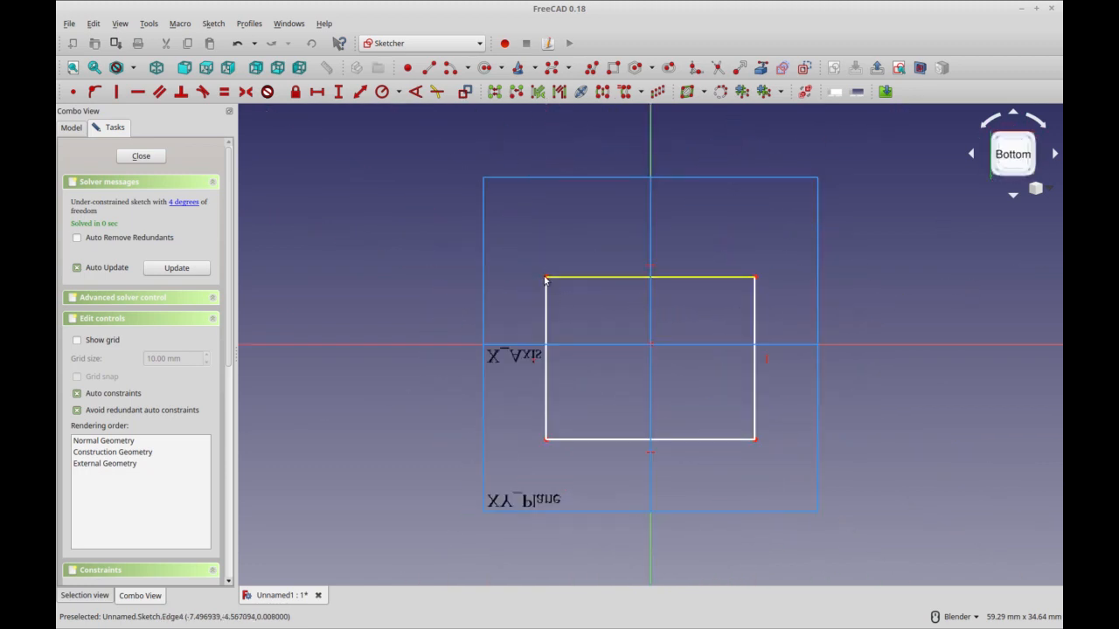
pyautogui.moveTo(487, 332); pyautogui.dragTo(505, 282, button='middle')
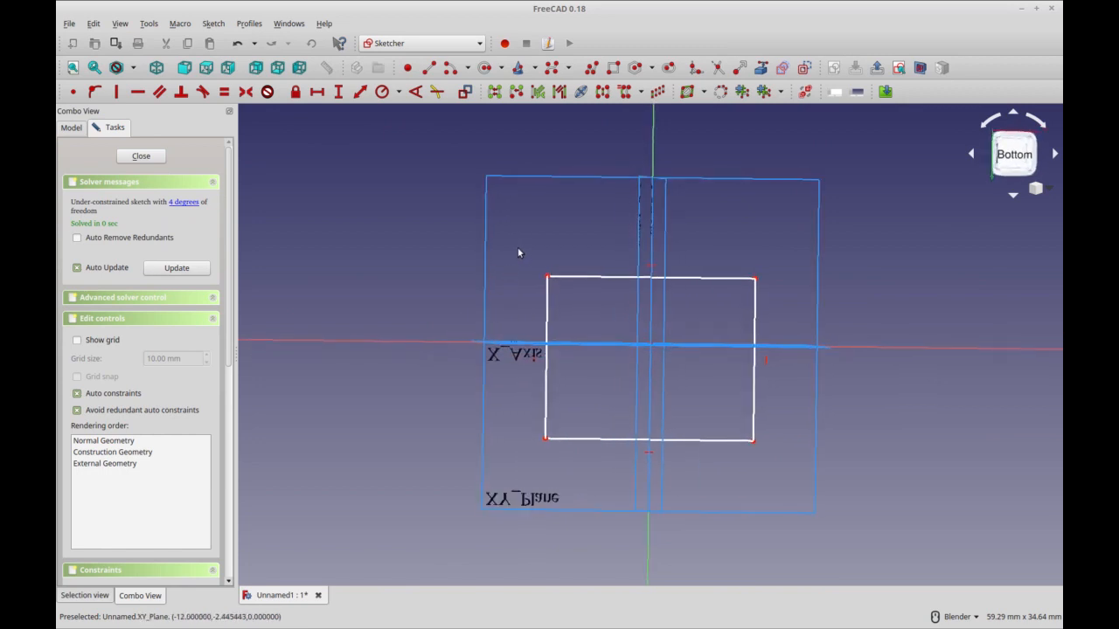
pyautogui.moveTo(585, 318); pyautogui.dragTo(516, 239)
pyautogui.click(507, 255)
pyautogui.moveTo(434, 284)
pyautogui.mouseDown(button='middle')
pyautogui.moveTo(543, 477)
pyautogui.moveTo(539, 242)
pyautogui.mouseUp(button='middle')
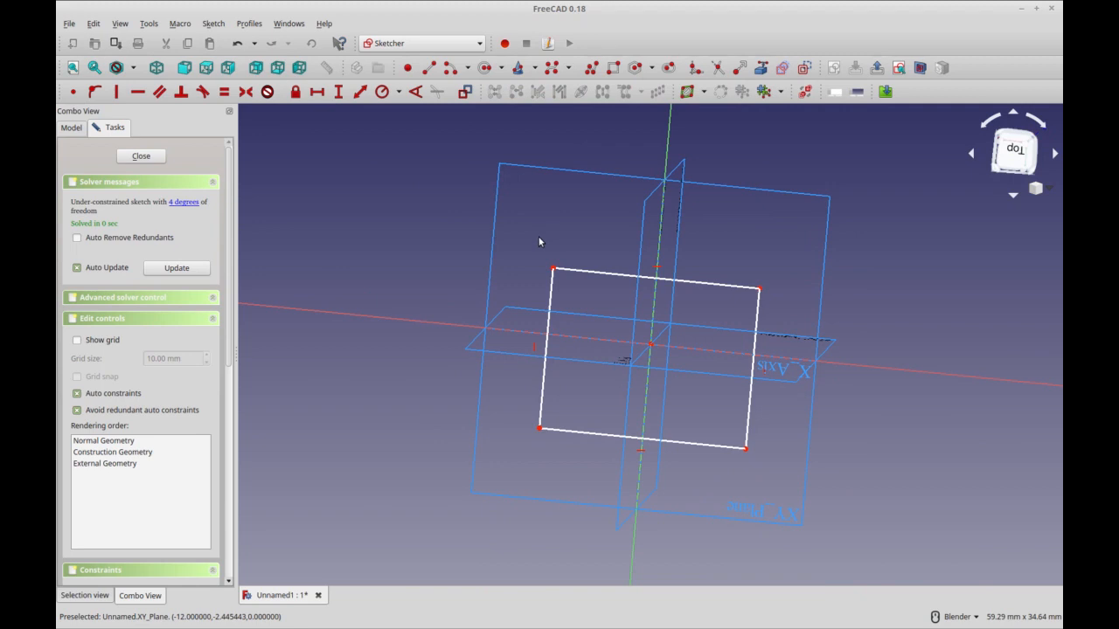
# - Select a corner point of the rectangle and look through the available editing commands, including box selection
pyautogui.click(552, 268)
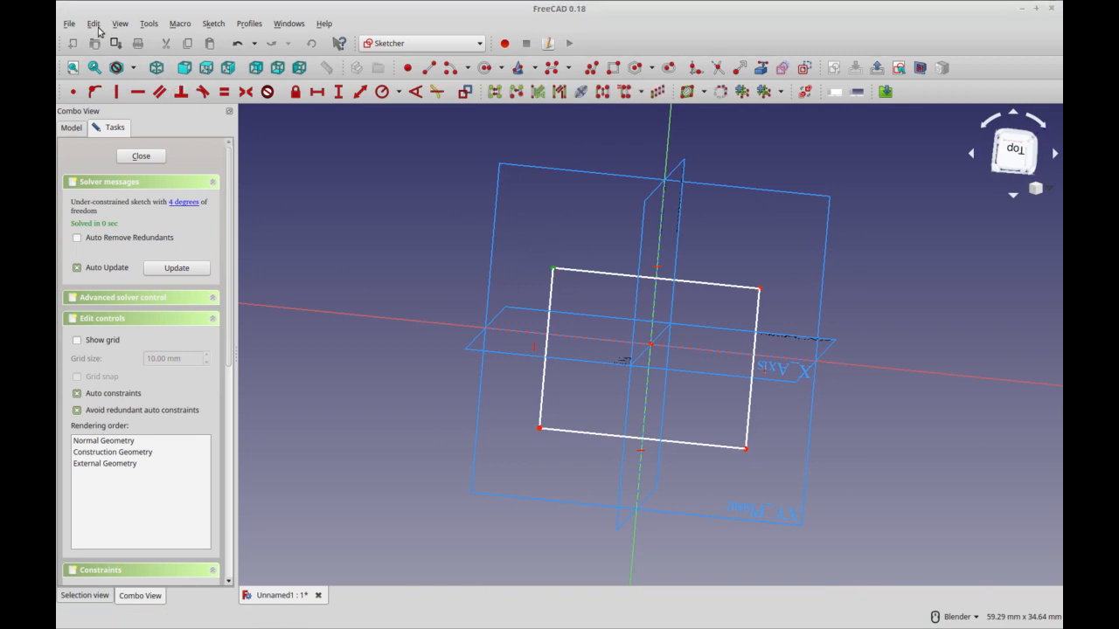
pyautogui.click(93, 24)
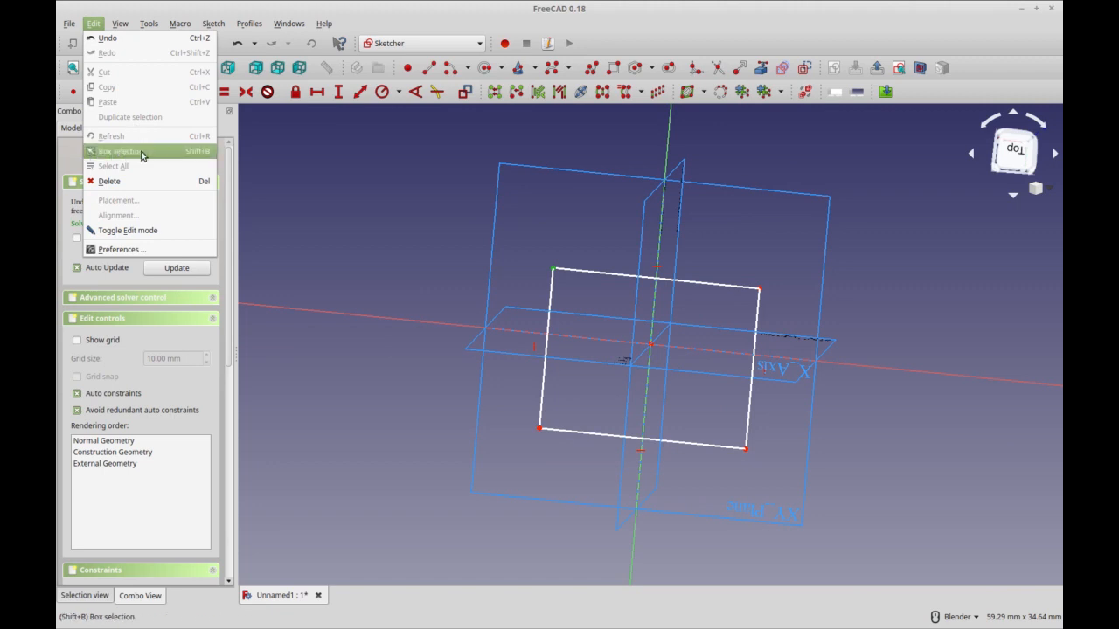
pyautogui.click(371, 198)
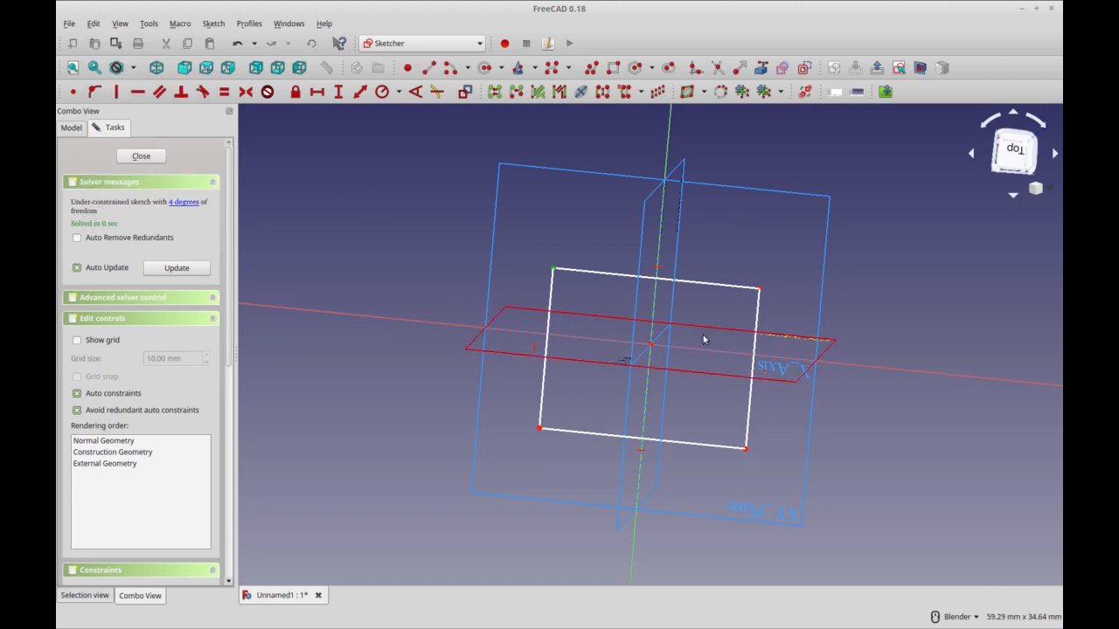
# - Examine how the sketch lies relative to the base planes and axes, along with its attachment and map reversal properties
pyautogui.moveTo(880, 266); pyautogui.dragTo(802, 300, button='middle')
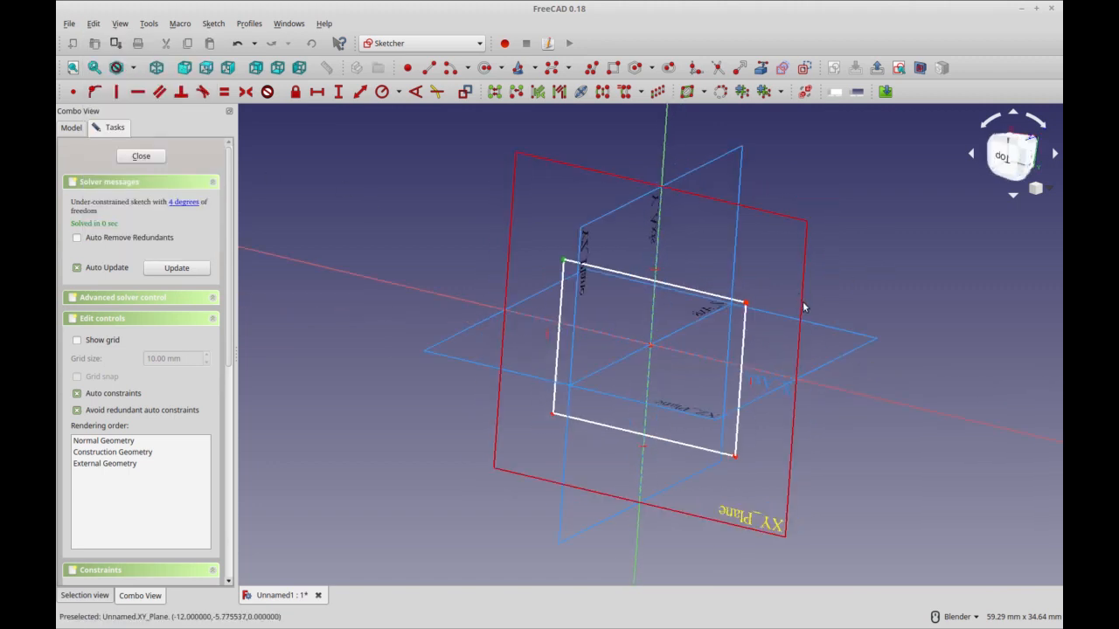
pyautogui.press('Escape')
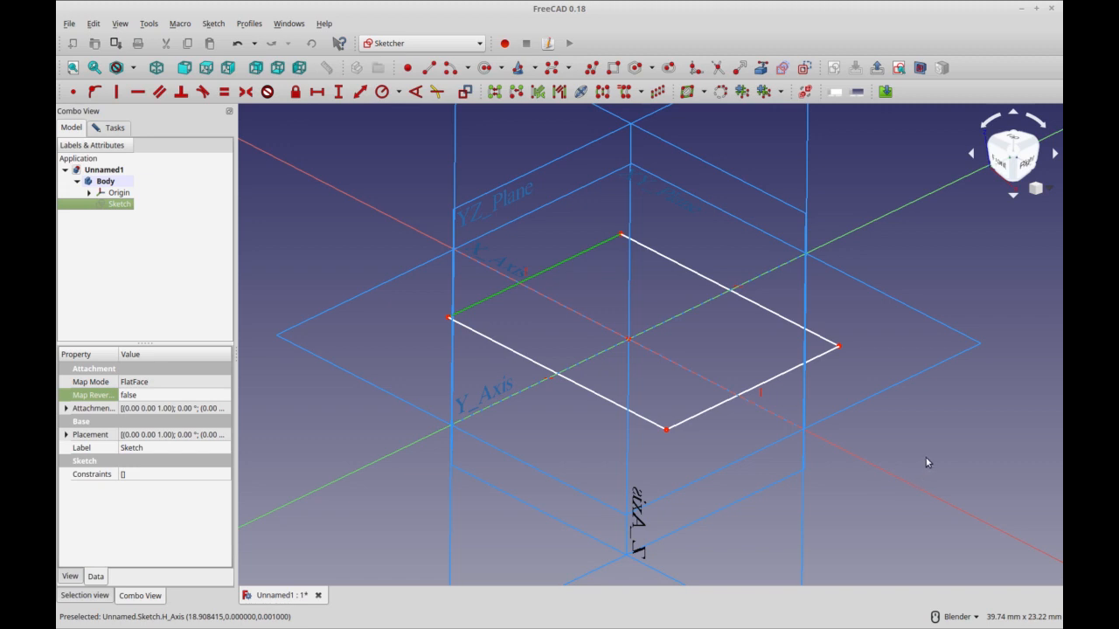
pyautogui.moveTo(958, 452); pyautogui.dragTo(960, 440, button='middle')
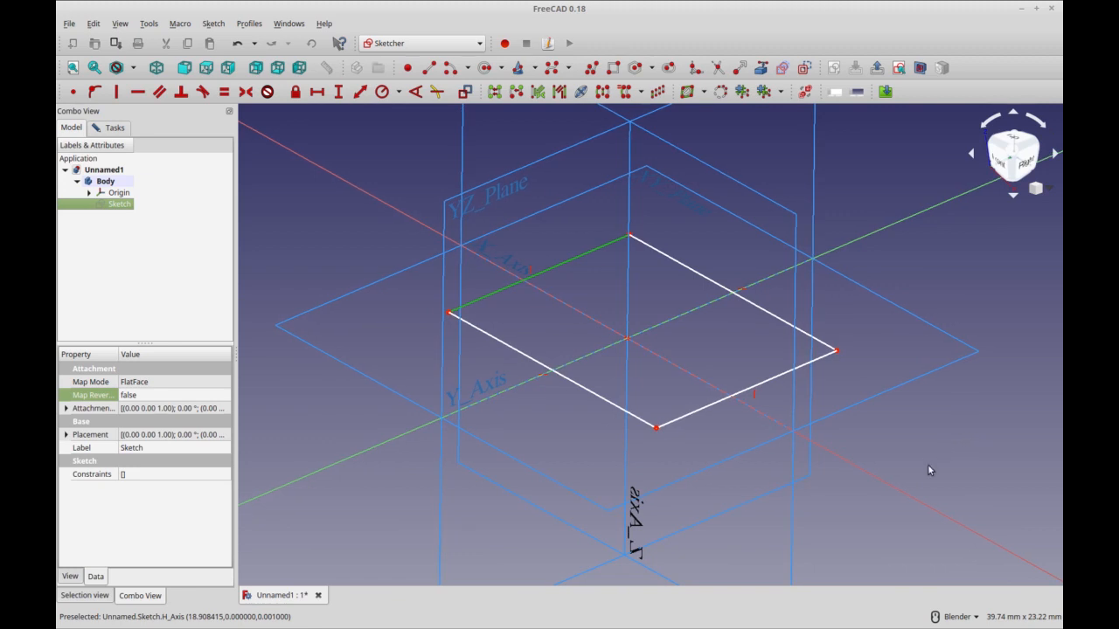